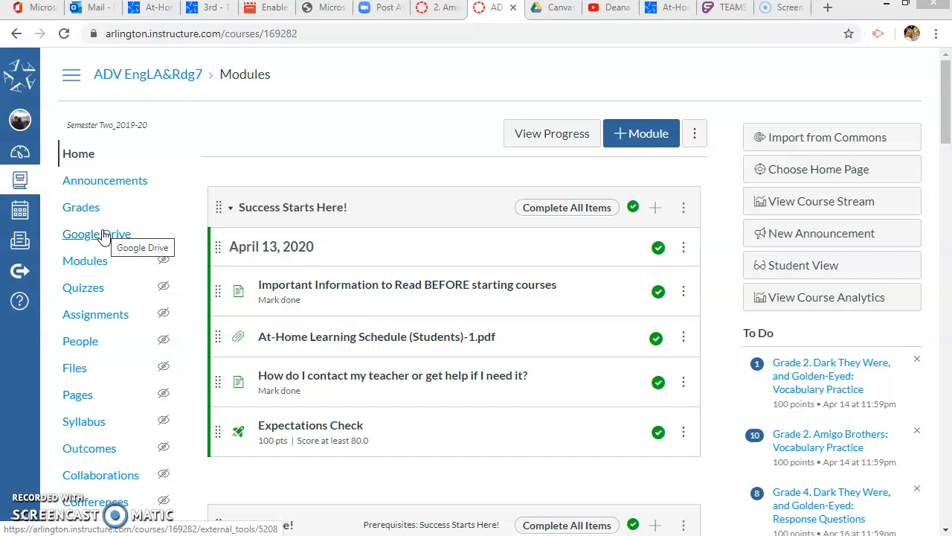
Open the "Grade 2. Amigo Brothers: Vocabulary Practice" to-do item for grading in SpeedGrader
left_click(96, 212)
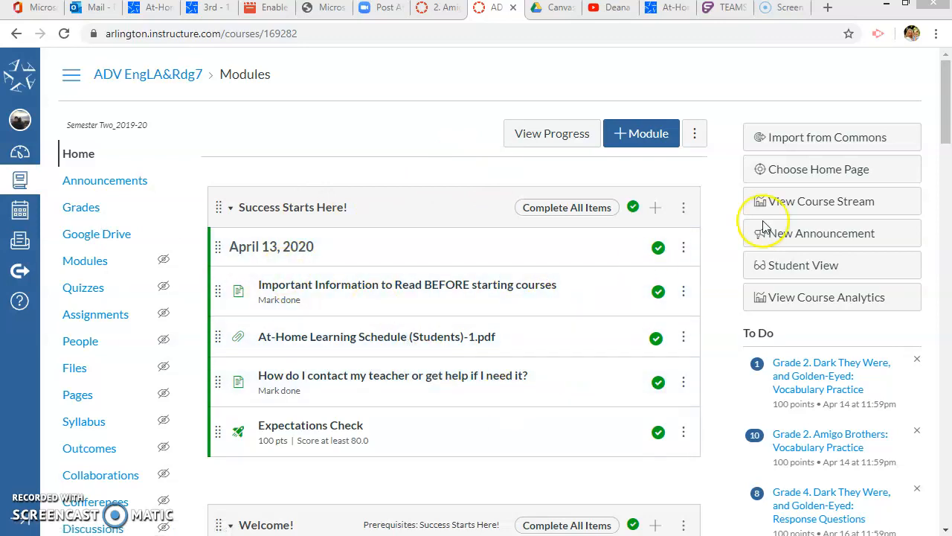
left_click_drag(943, 125, 941, 218)
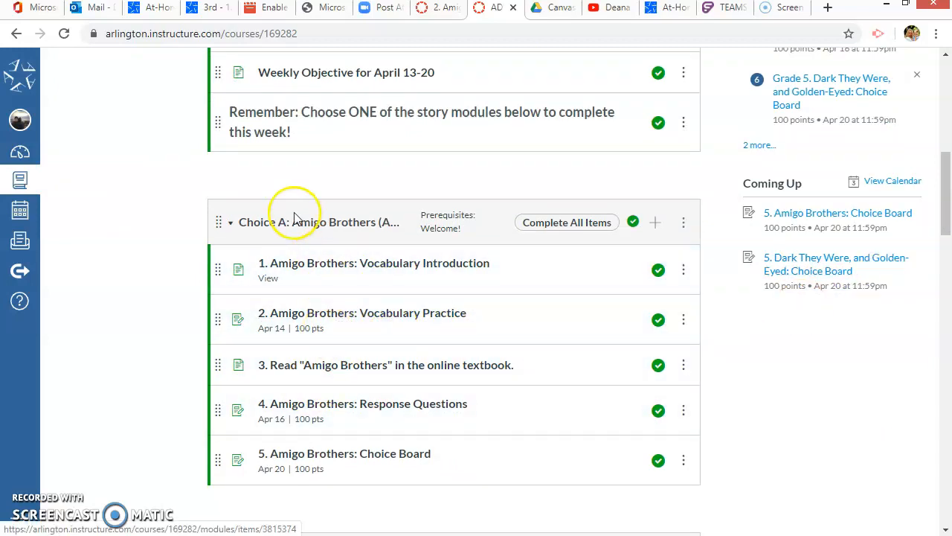
scroll(811, 305, "up", 5)
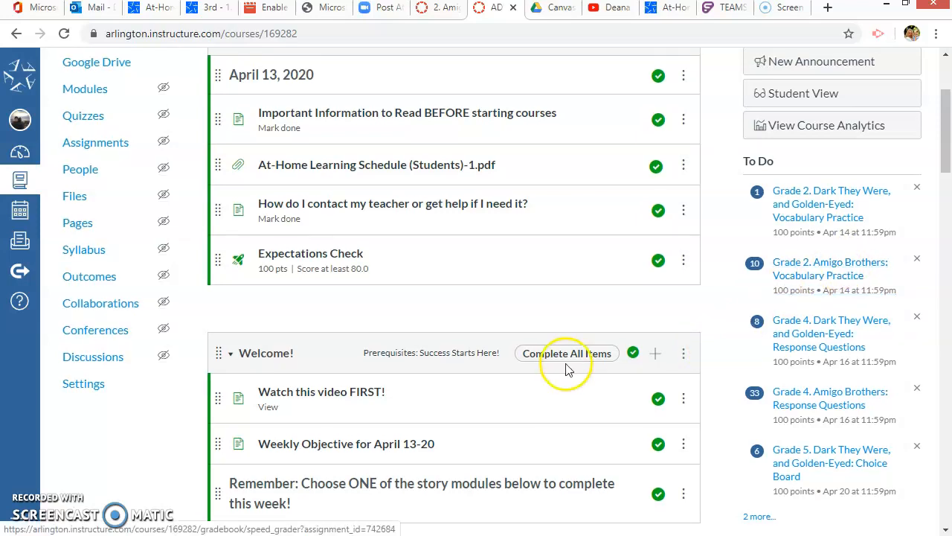
scroll(350, 501, "down", 2)
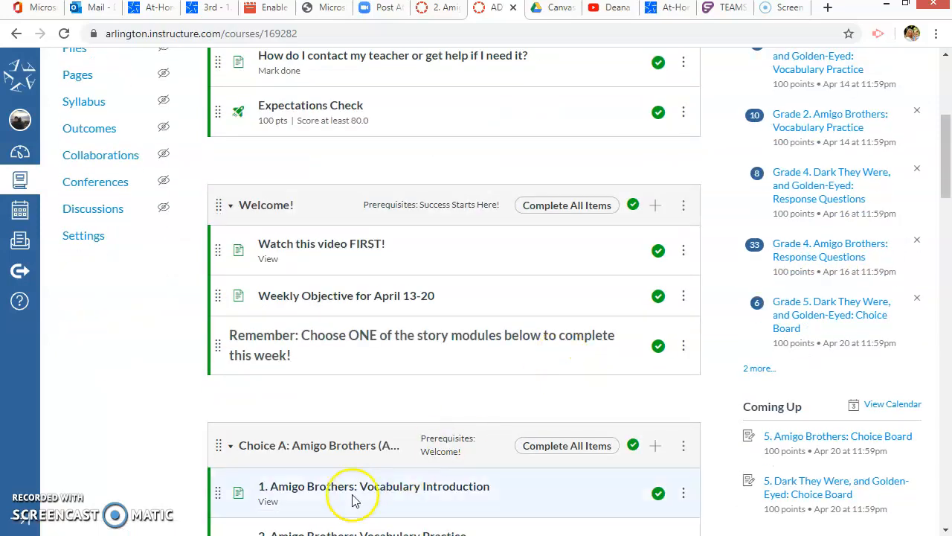
left_click(836, 125)
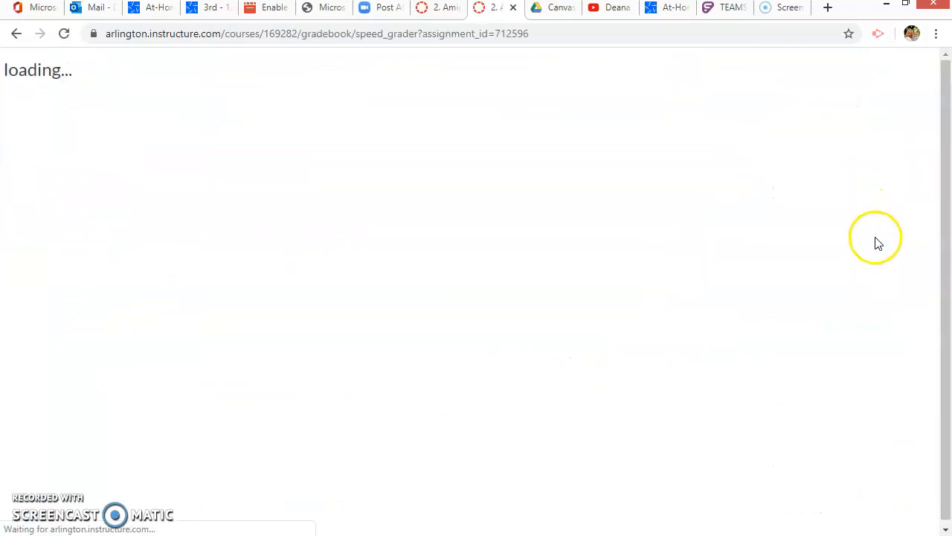
left_click(503, 282)
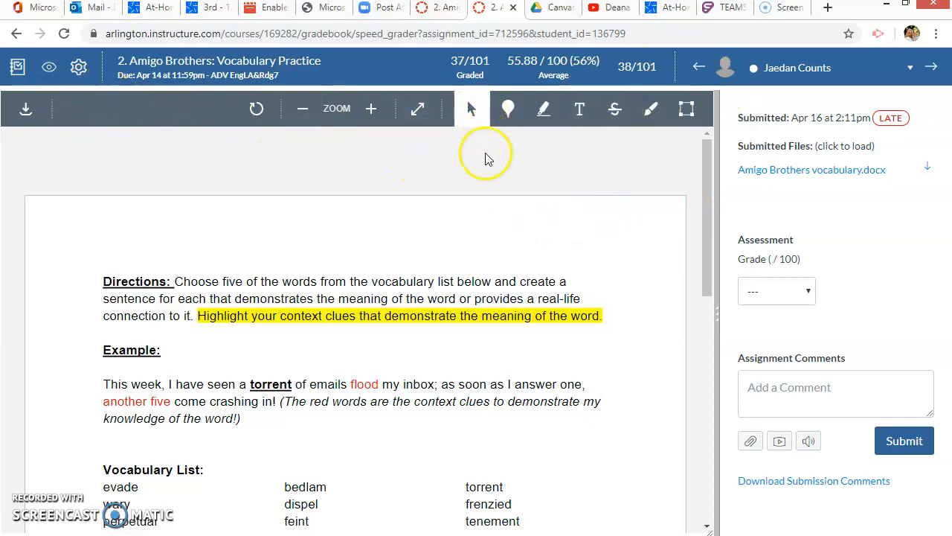
Review the student list sorting choices in the SpeedGrader options and close them without saving
left_click(79, 67)
left_click(95, 99)
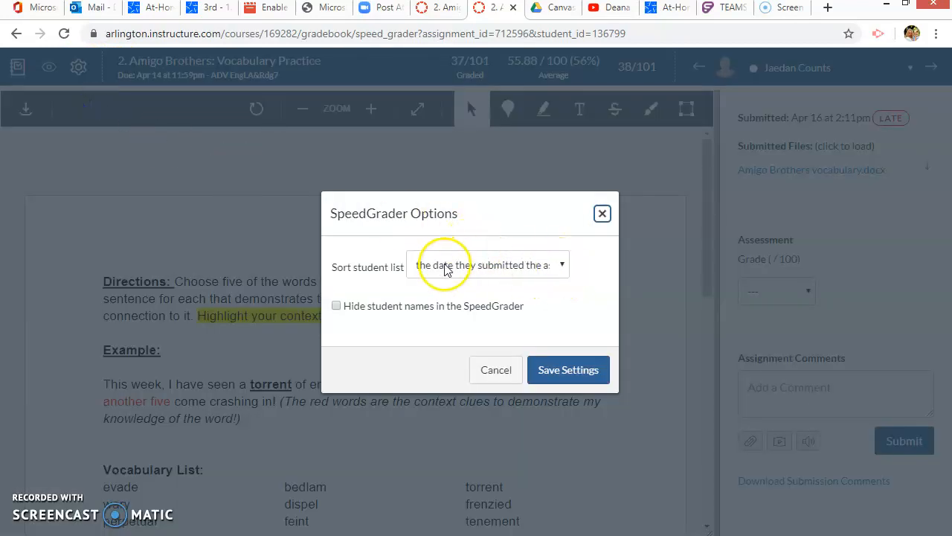
left_click(564, 266)
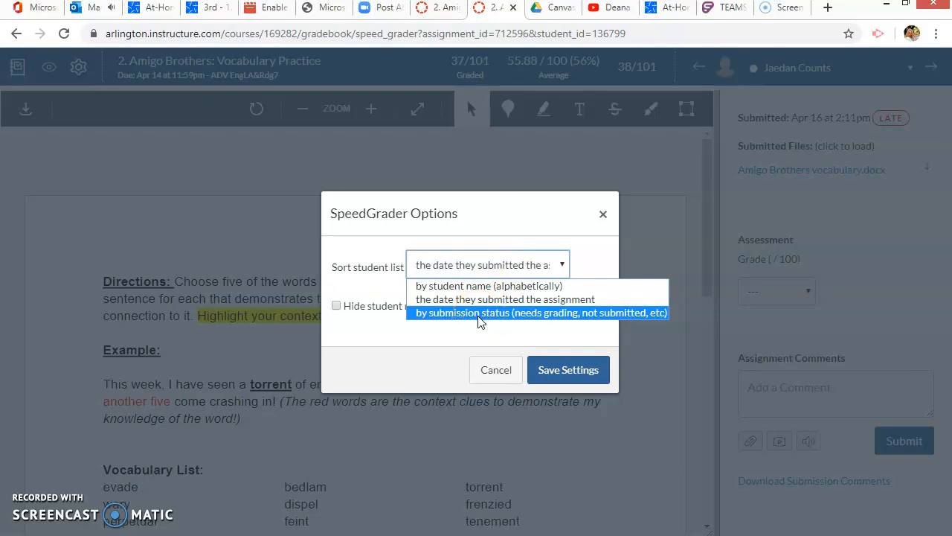
left_click(495, 370)
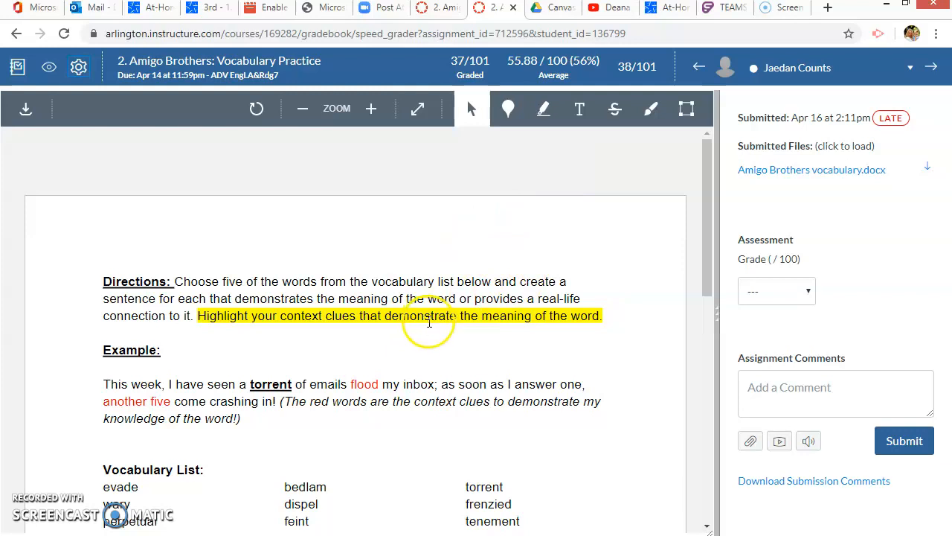
Read the vocabulary sentences in the submitted document and review the grade choices for the assignment without assigning one
scroll(433, 328, "down", 3)
scroll(431, 320, "down", 2)
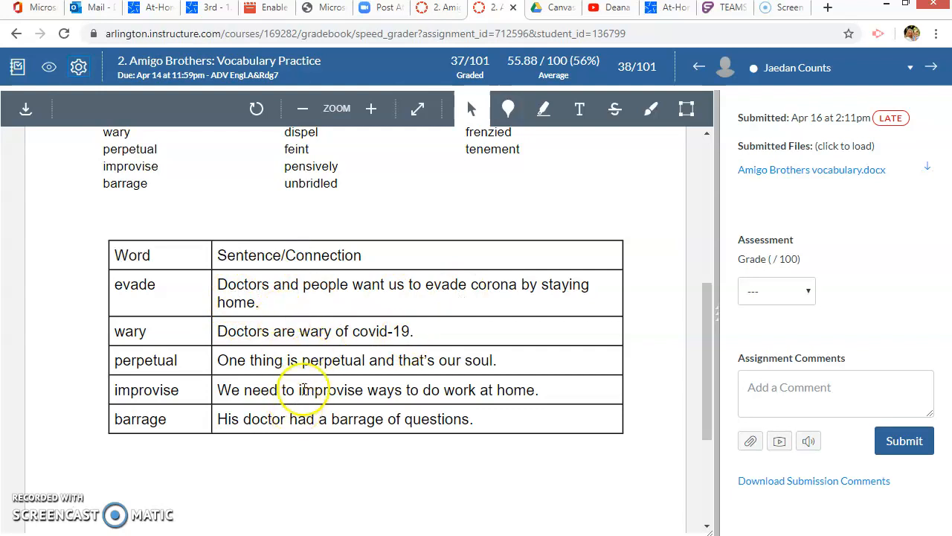
left_click(811, 294)
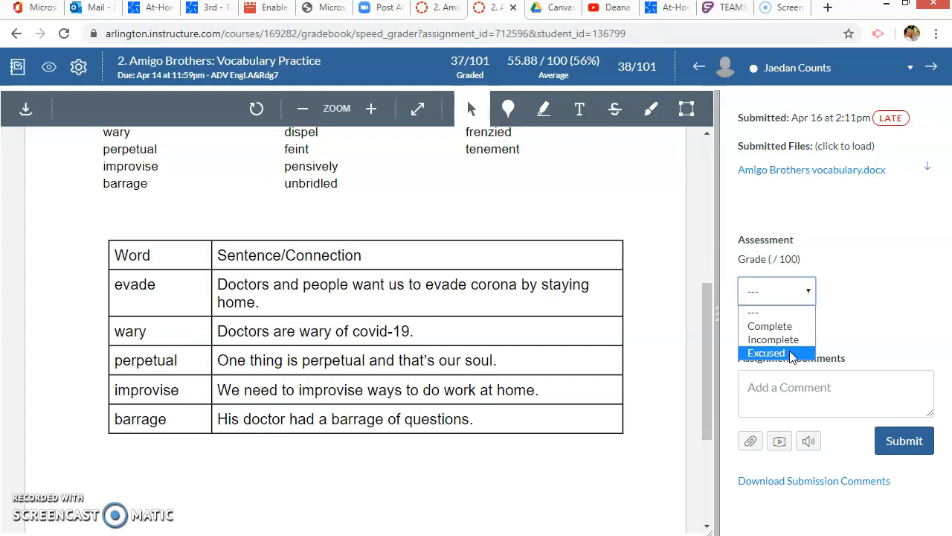
key("Escape")
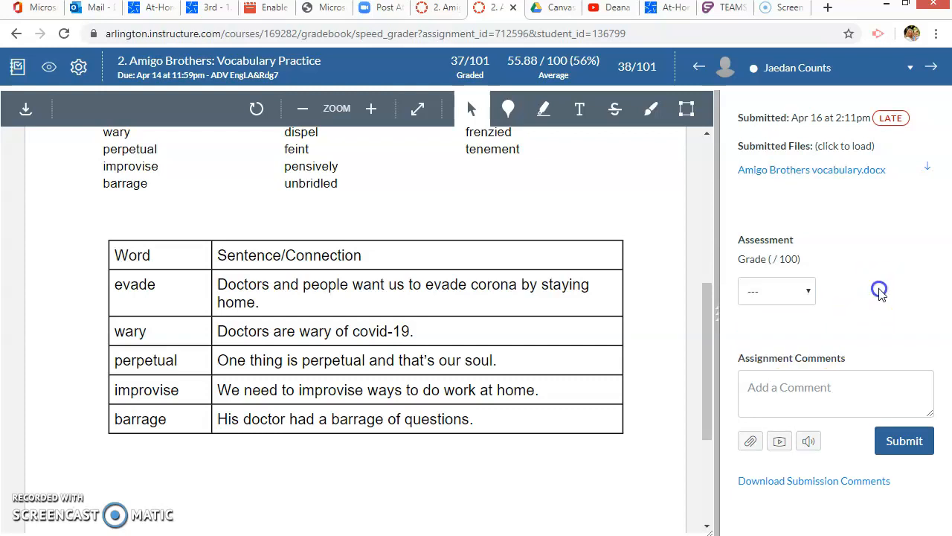
Look at the assignment comment field and the media comment recorder, closing the recorder without adding a comment
left_click(795, 405)
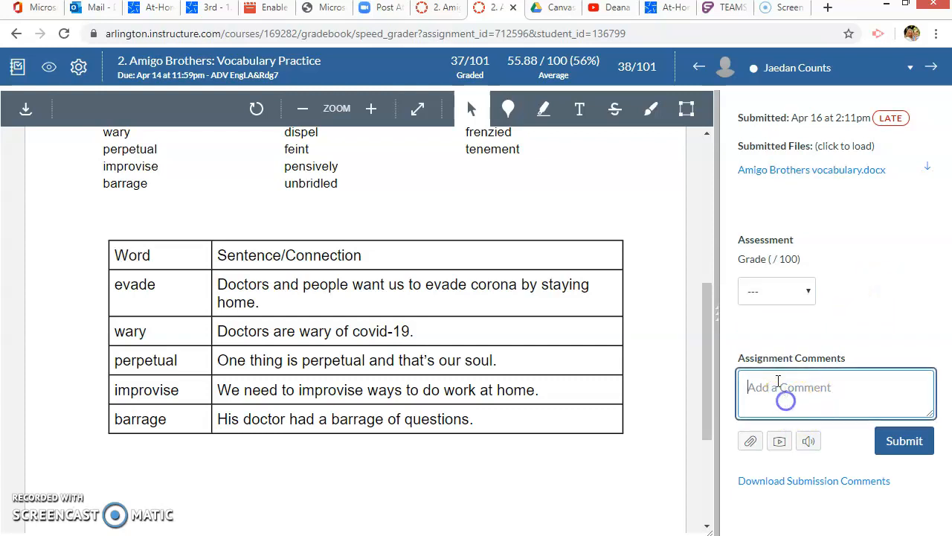
left_click(779, 445)
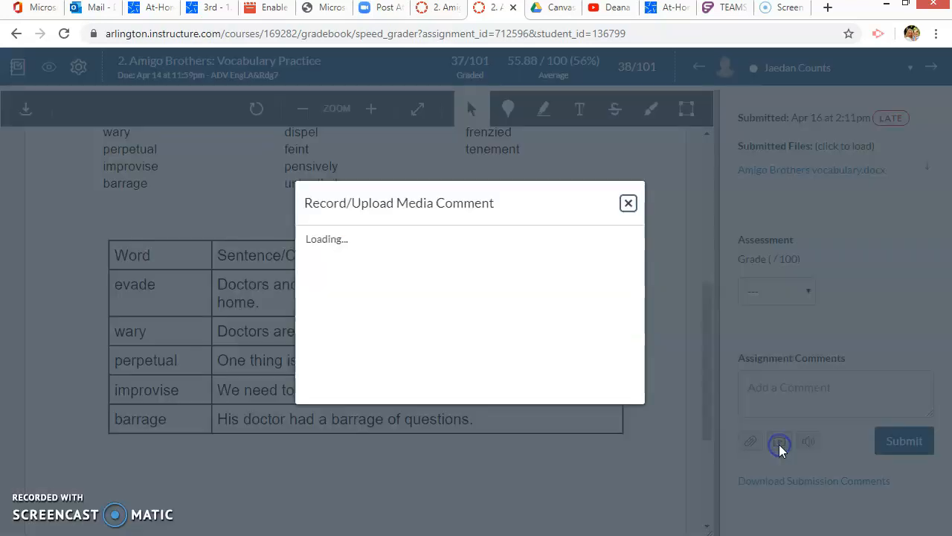
left_click(759, 204)
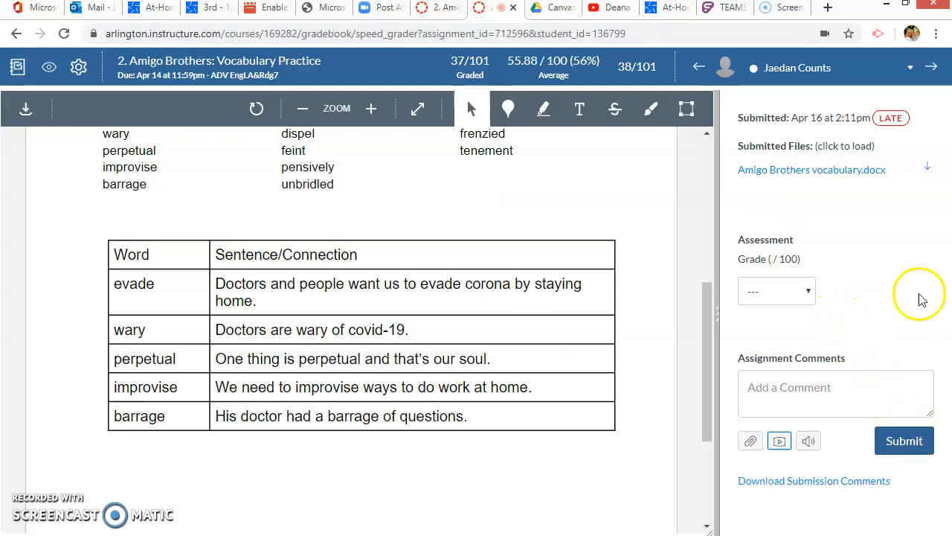
Move through the neighbouring student submissions and stop at submission 39 of 101
left_click(930, 66)
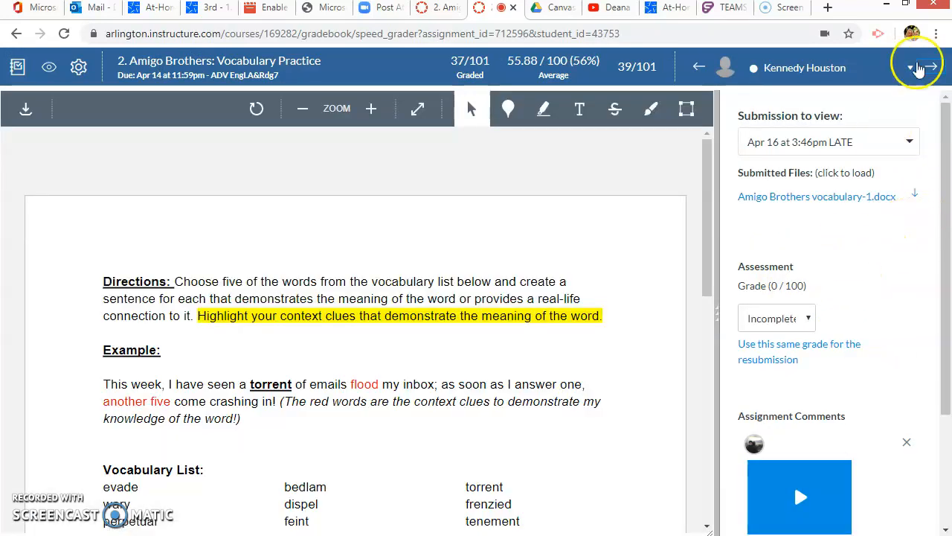
left_click(929, 67)
left_click(699, 66)
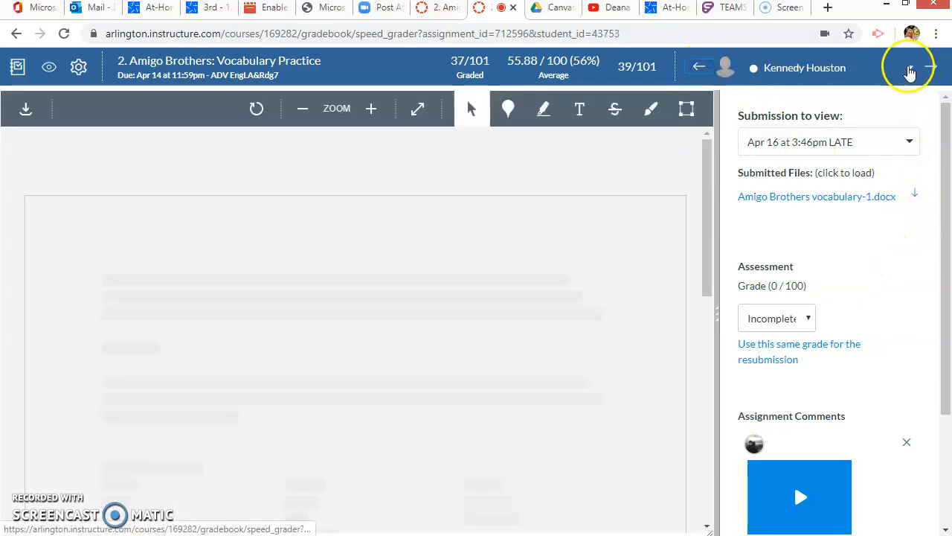
Limit the SpeedGrader student list to the Period - 07 section
left_click(911, 68)
left_click(848, 104)
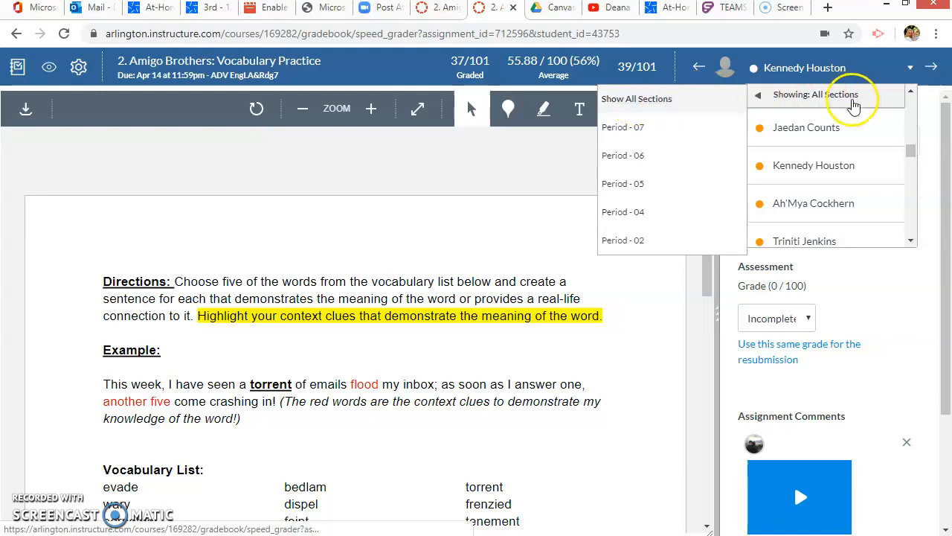
left_click(665, 99)
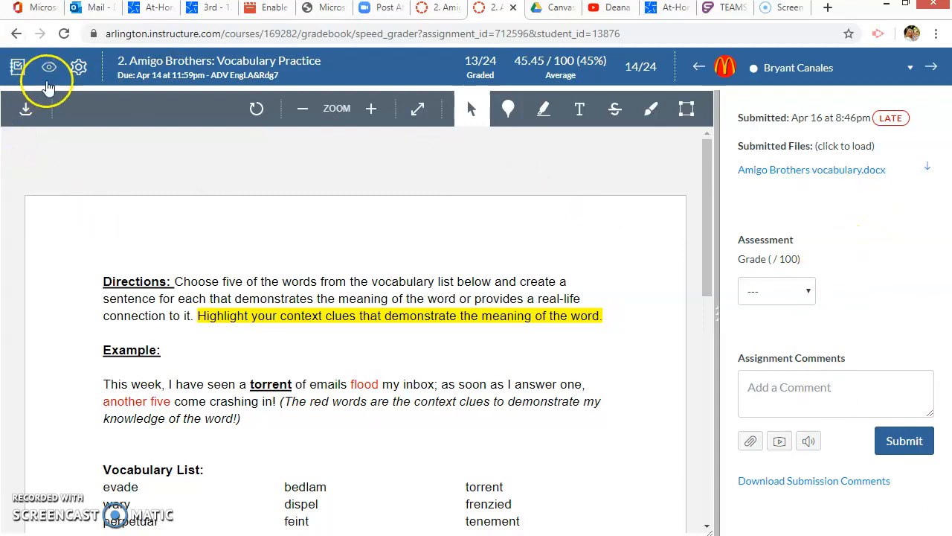
Return to the ADV EngLA&Rdg7 course home page and open its gradebook
left_click(245, 77)
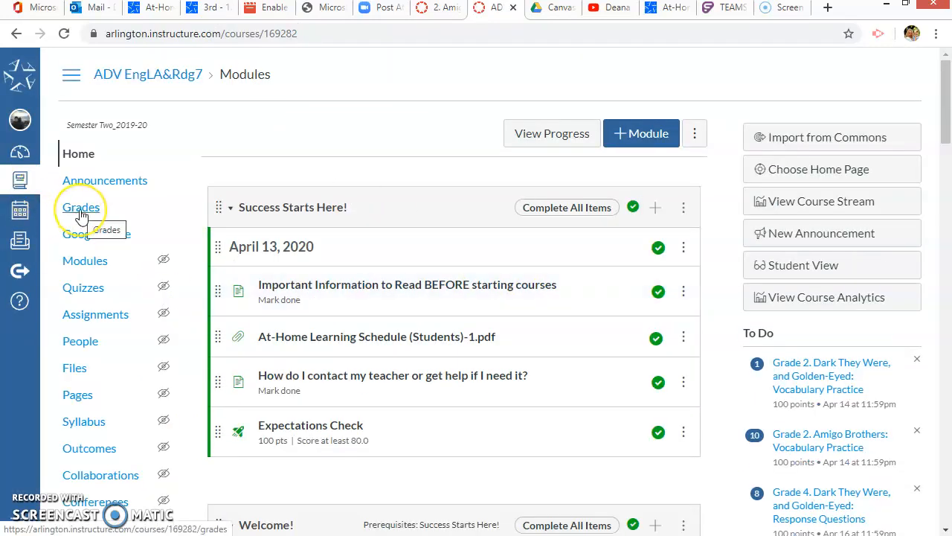
left_click(81, 209)
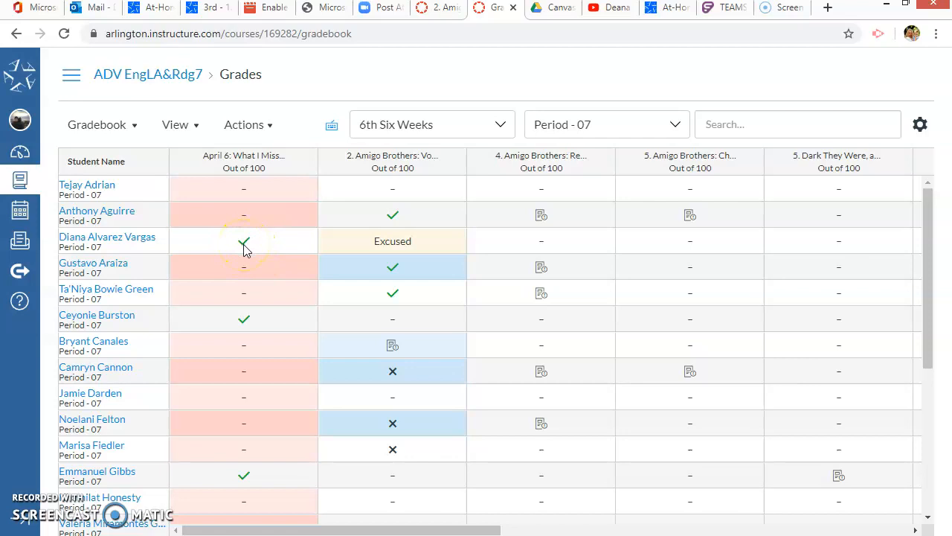
View the details of the ungraded late submission for 2. Amigo Brothers: Vocabulary Practice in the gradebook and close them
left_click(394, 351)
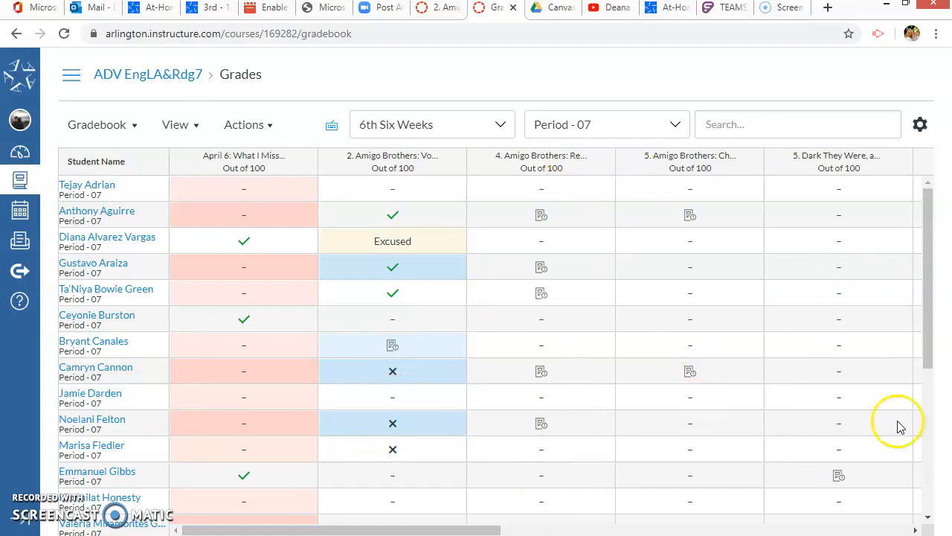
left_click(392, 345)
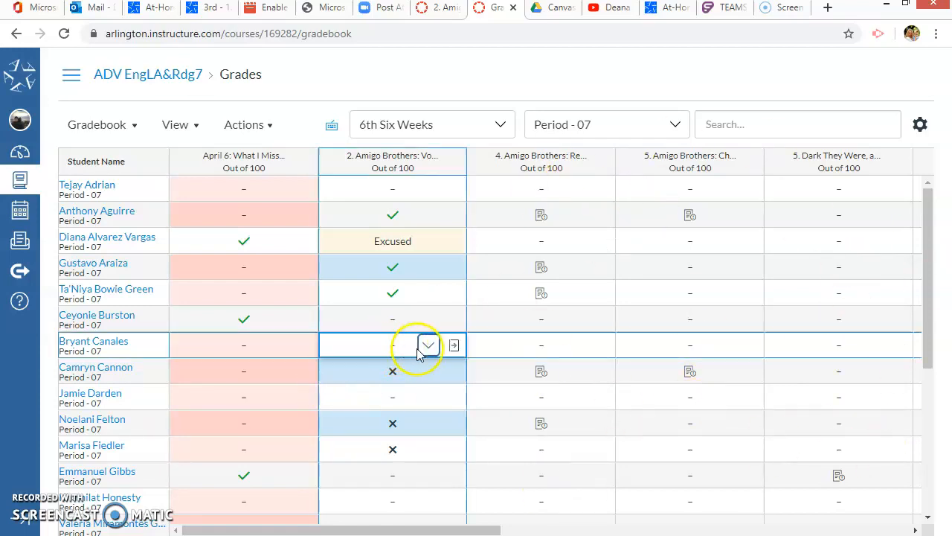
left_click(453, 346)
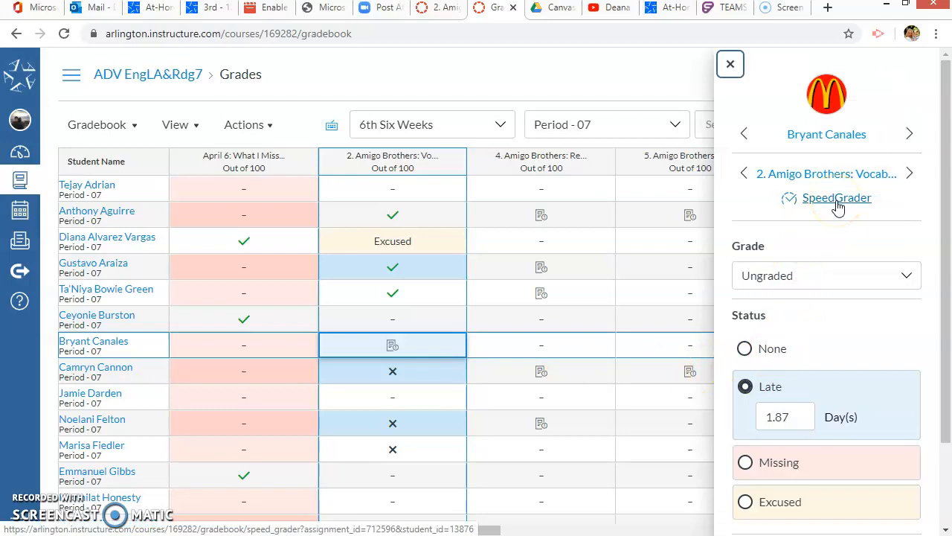
key("Escape")
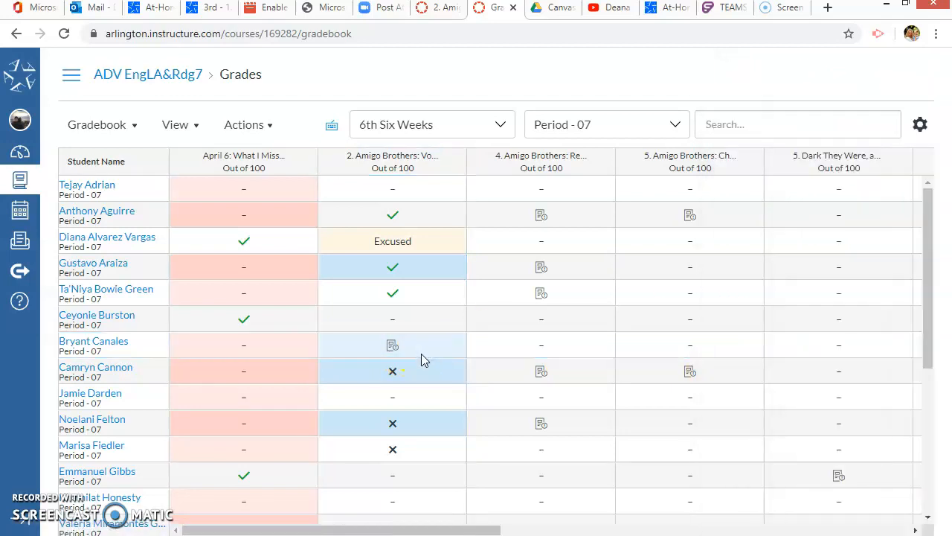
Review the grade choices for the ungraded Vocabulary Practice submission directly in its gradebook cell without assigning a grade
left_click(430, 350)
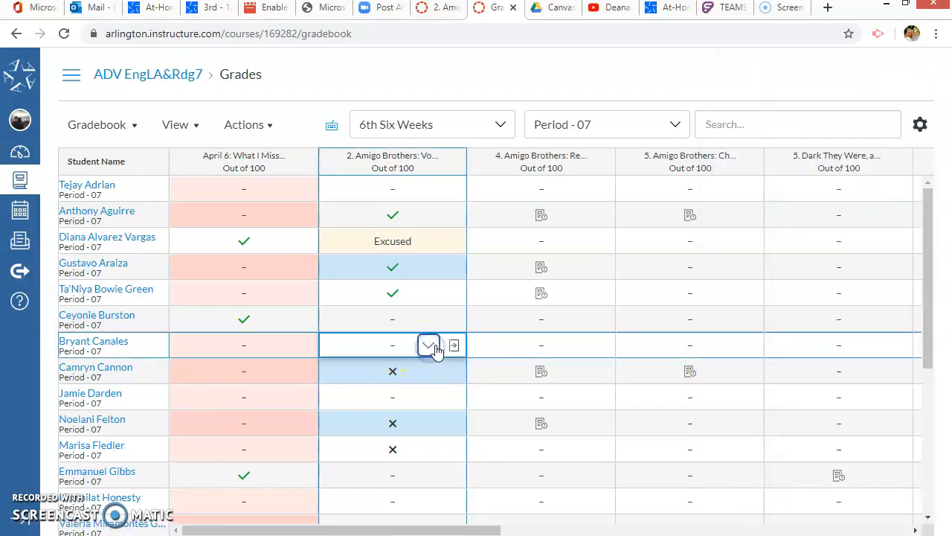
left_click(431, 347)
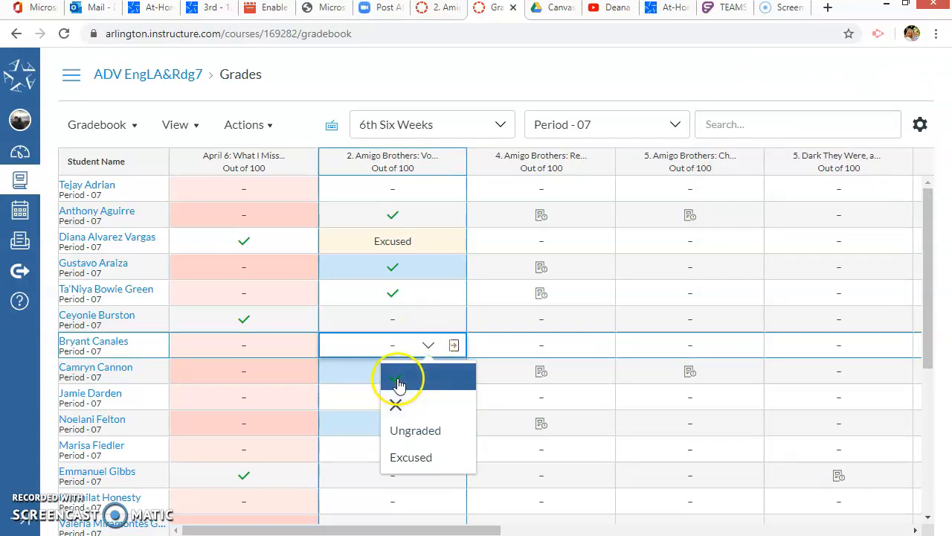
left_click(282, 250)
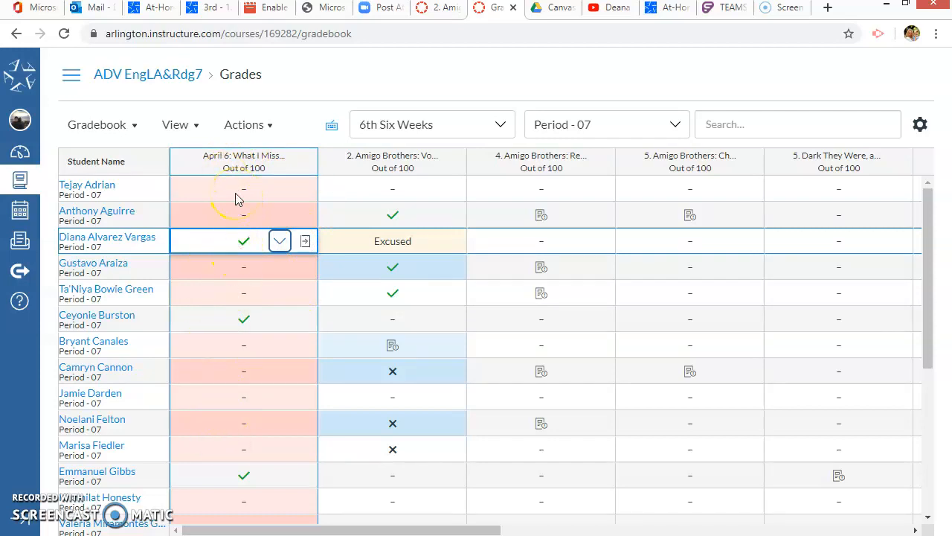
Start a Message Students Who message for the April 6: What I Miss... assignment and check the full recipient list
left_click(304, 164)
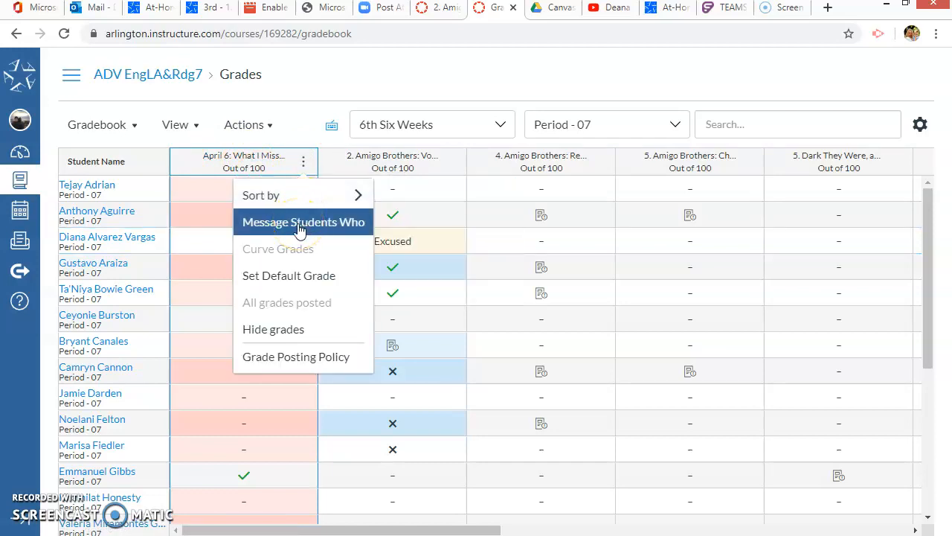
left_click(300, 224)
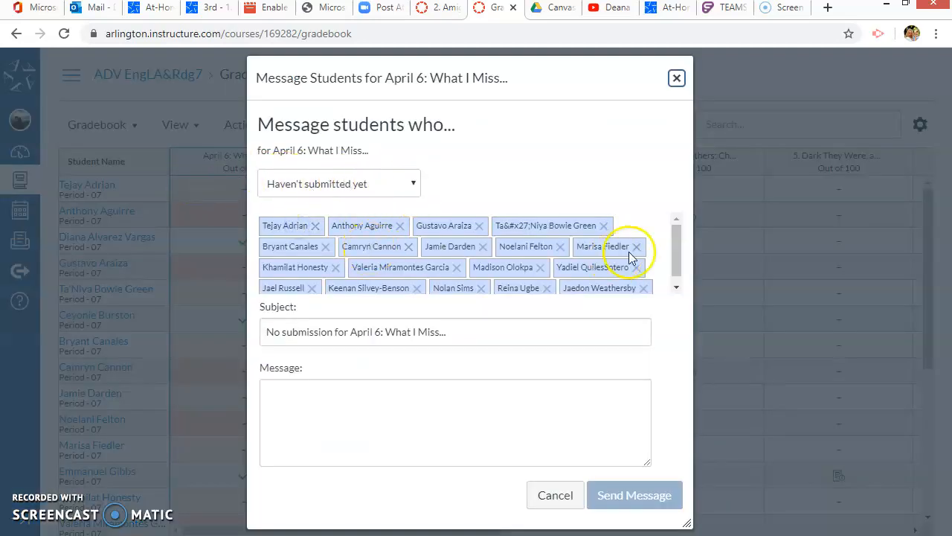
left_click(678, 287)
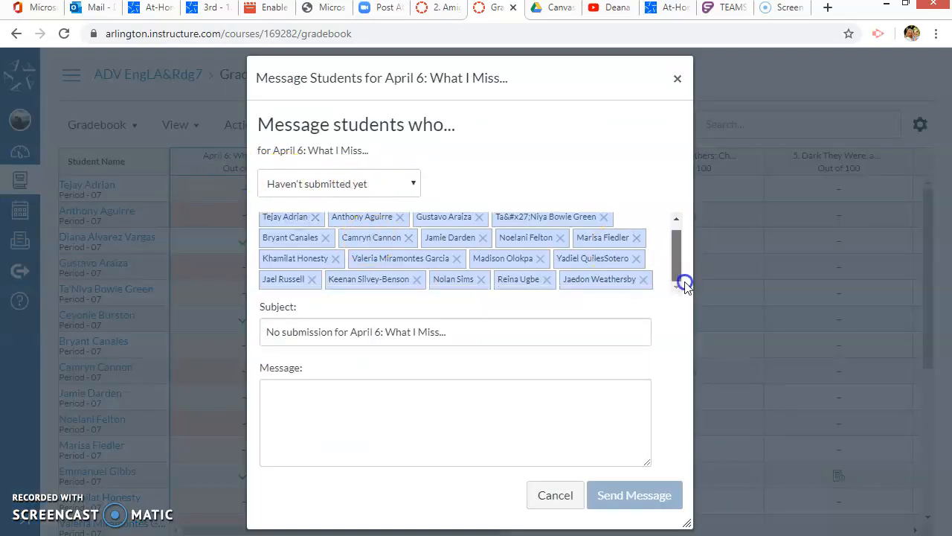
Try the Haven't been graded recipient filter, and switch the message filter to Scored less than
left_click(414, 184)
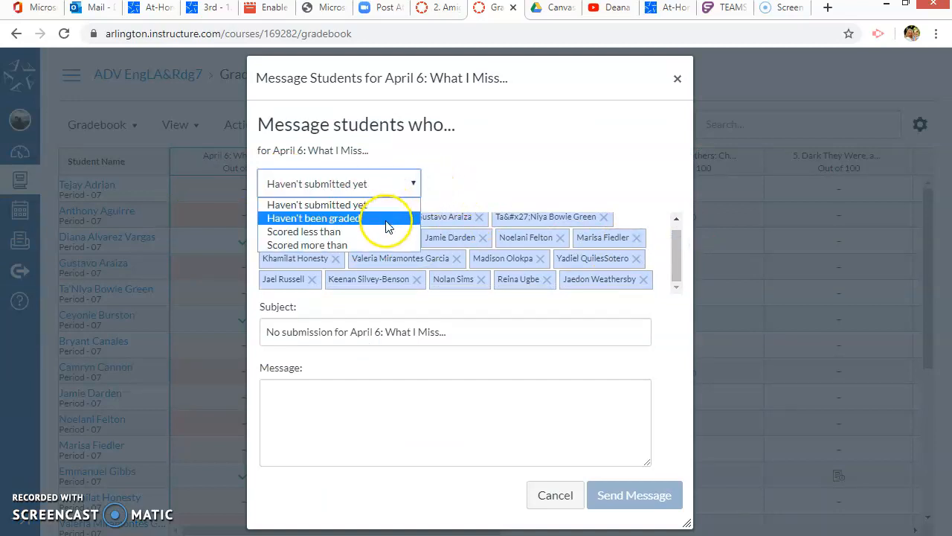
left_click(377, 218)
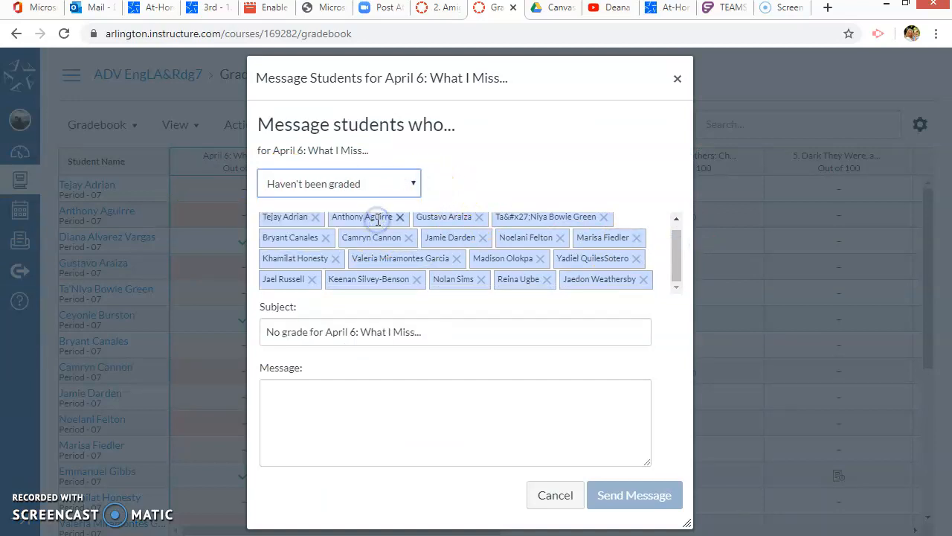
left_click(413, 185)
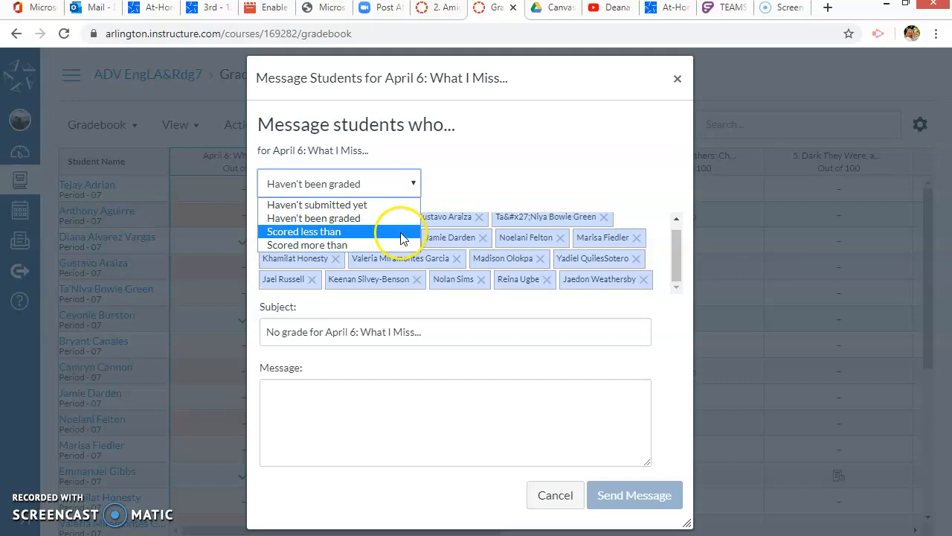
left_click(315, 237)
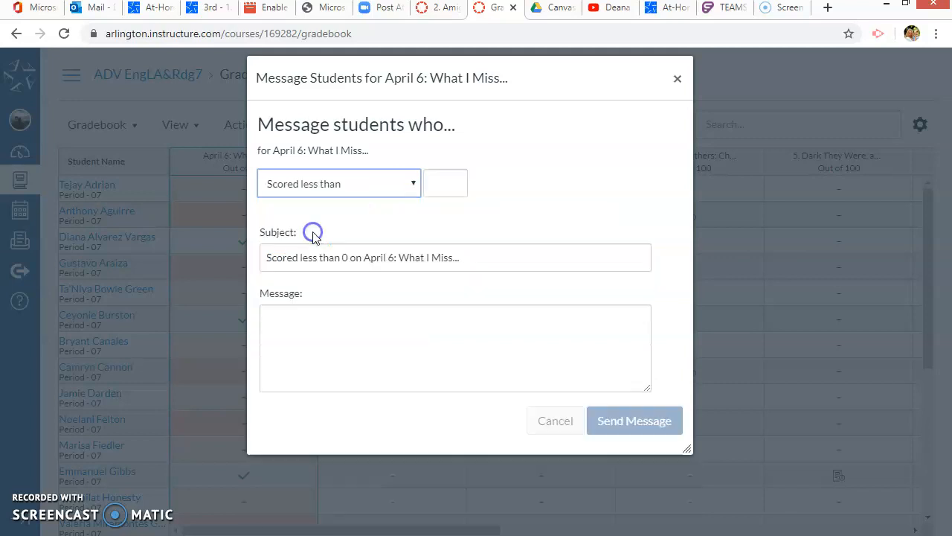
Try the Scored more than recipient filter, switch back to Scored less than, and review the available filter choices
left_click(412, 184)
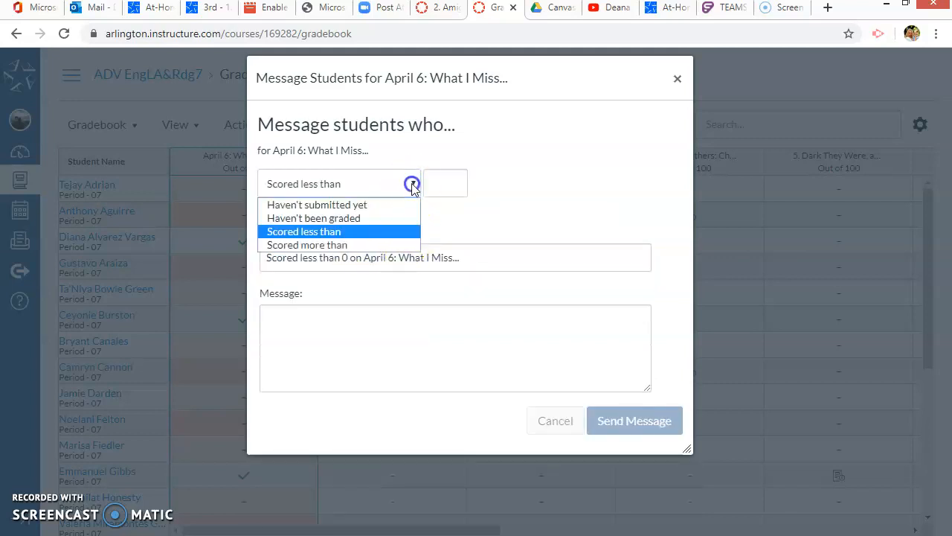
left_click(364, 245)
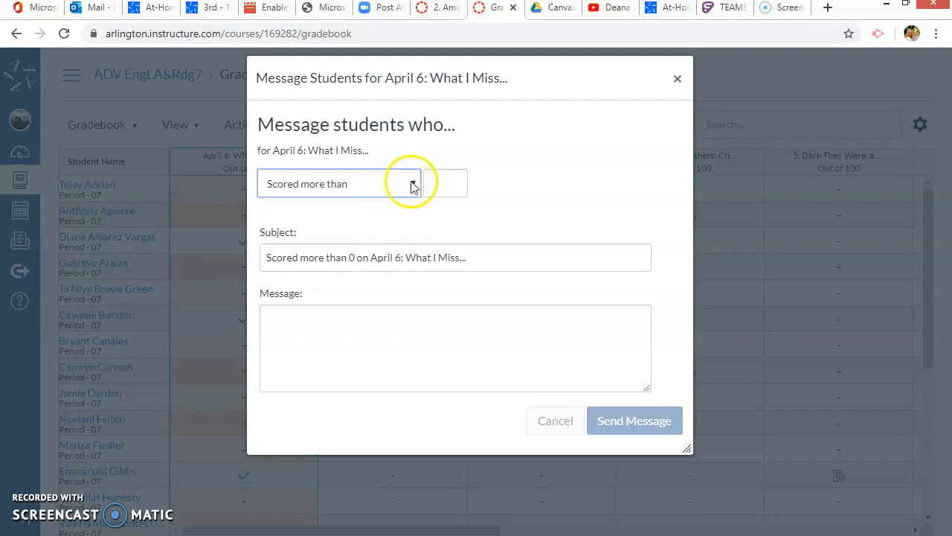
left_click(400, 185)
left_click(382, 233)
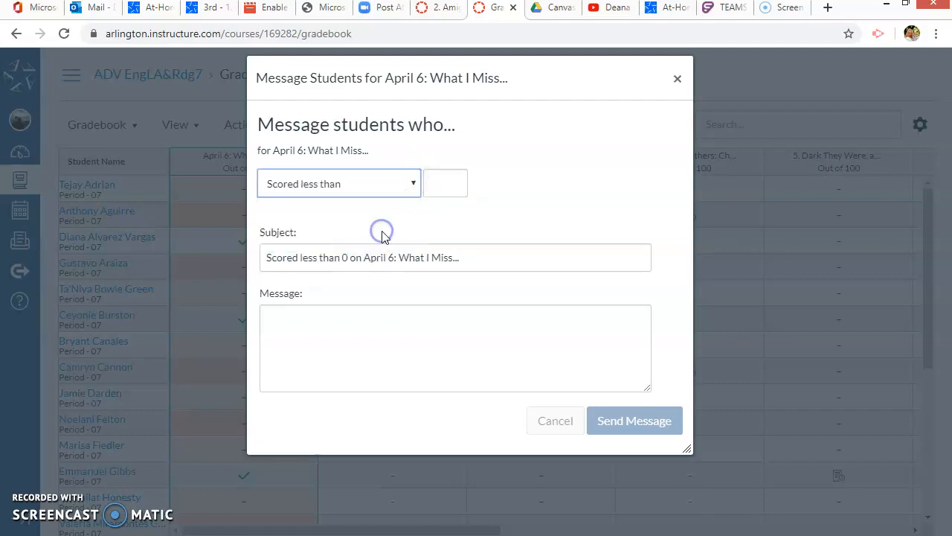
left_click(409, 185)
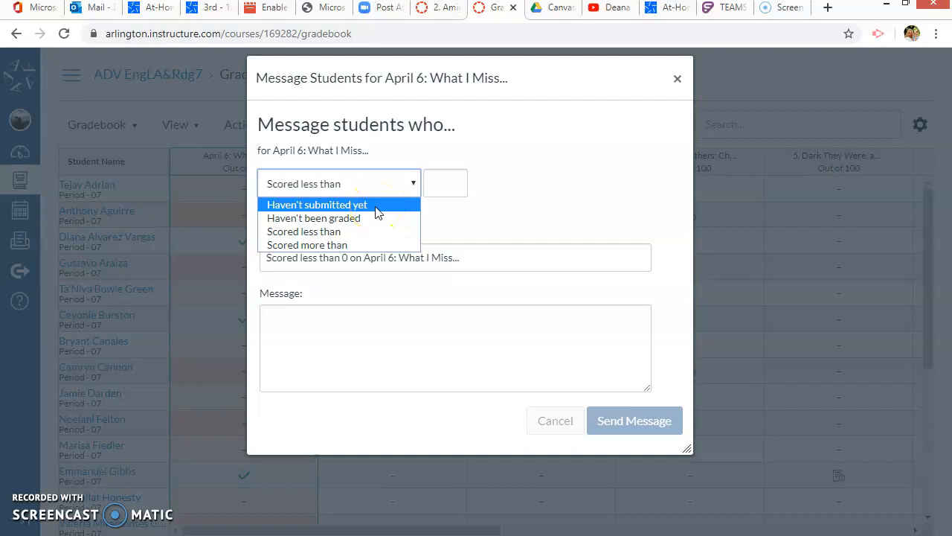
Draft the message "safdikaj" to students who haven't submitted April 6: What I Miss... yet, and cancel it without sending
left_click(355, 331)
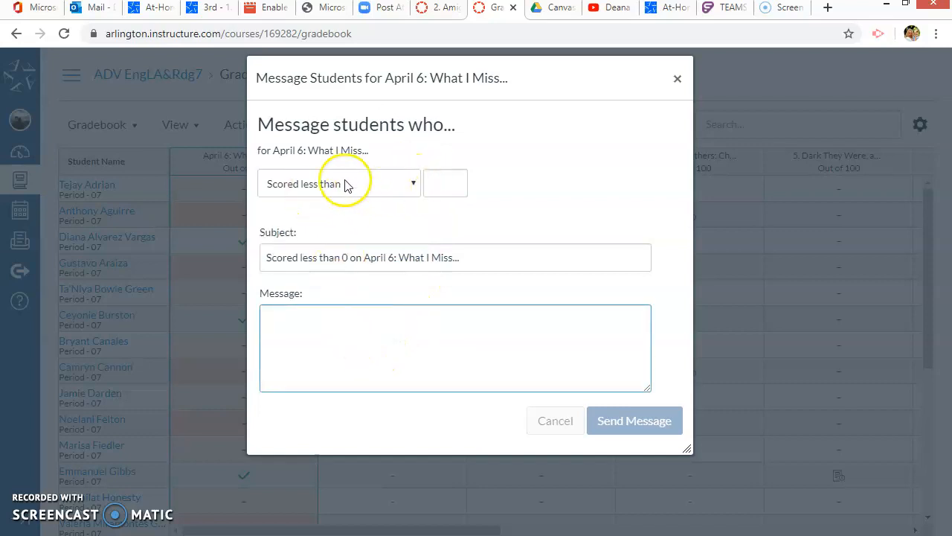
left_click(311, 303)
key("Return")
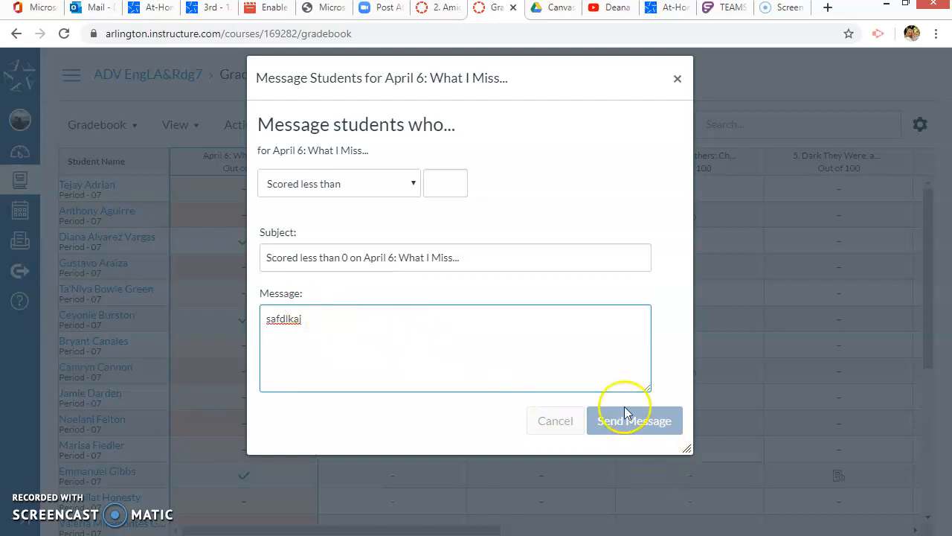
left_click(410, 185)
left_click(376, 204)
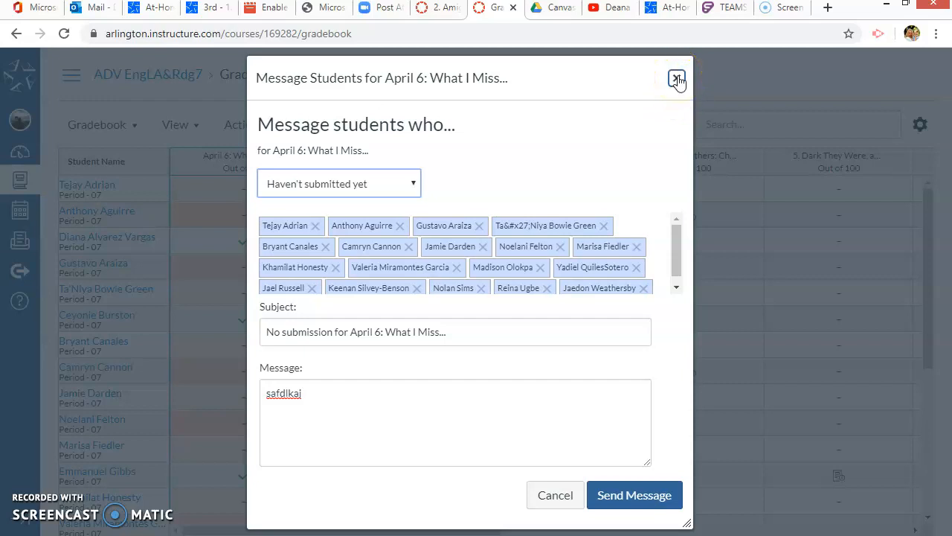
left_click(555, 495)
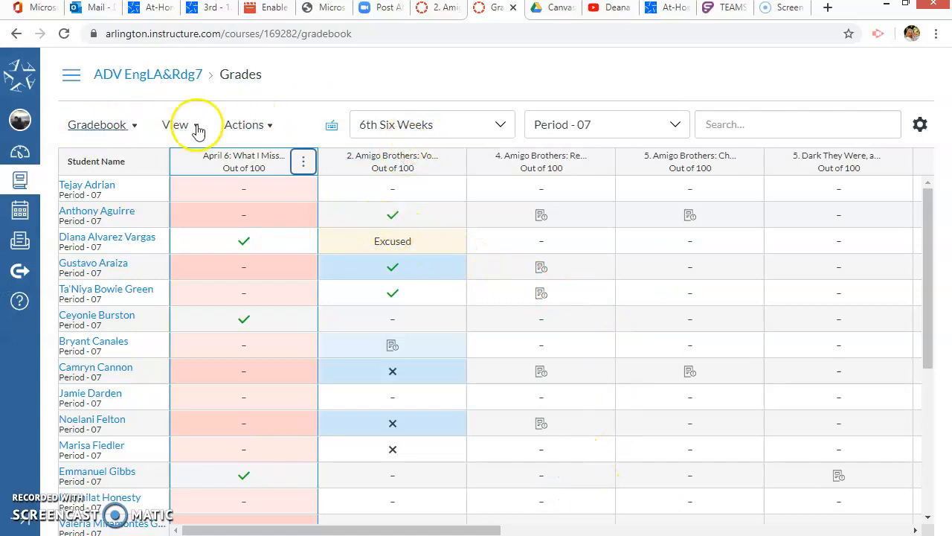
Check the grading period choices while keeping 6th Six Weeks, and show all sections in the gradebook
left_click(497, 128)
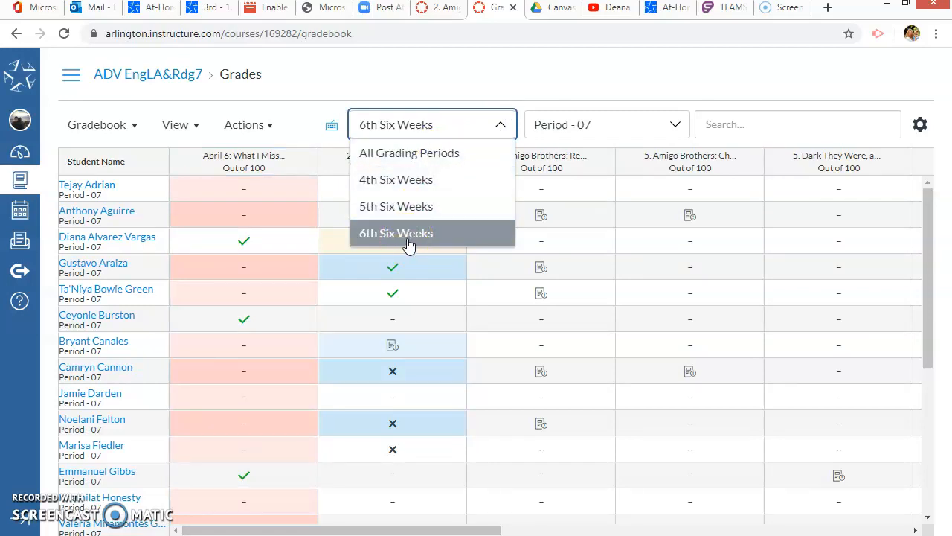
left_click(499, 124)
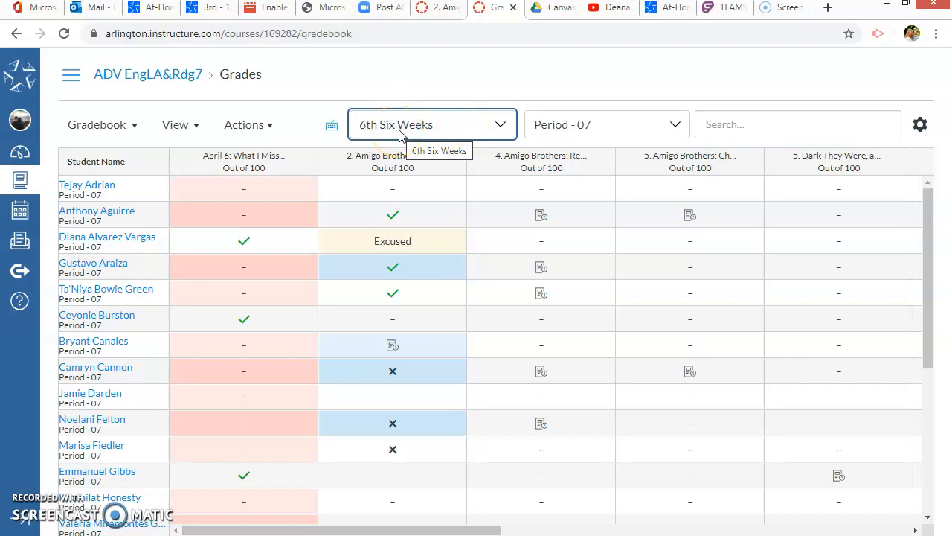
left_click(673, 122)
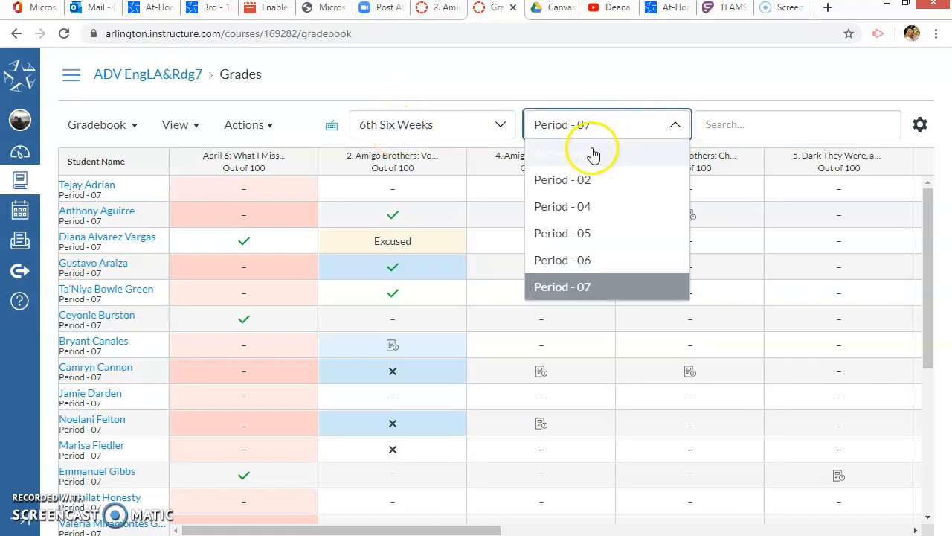
left_click(593, 154)
left_click(672, 122)
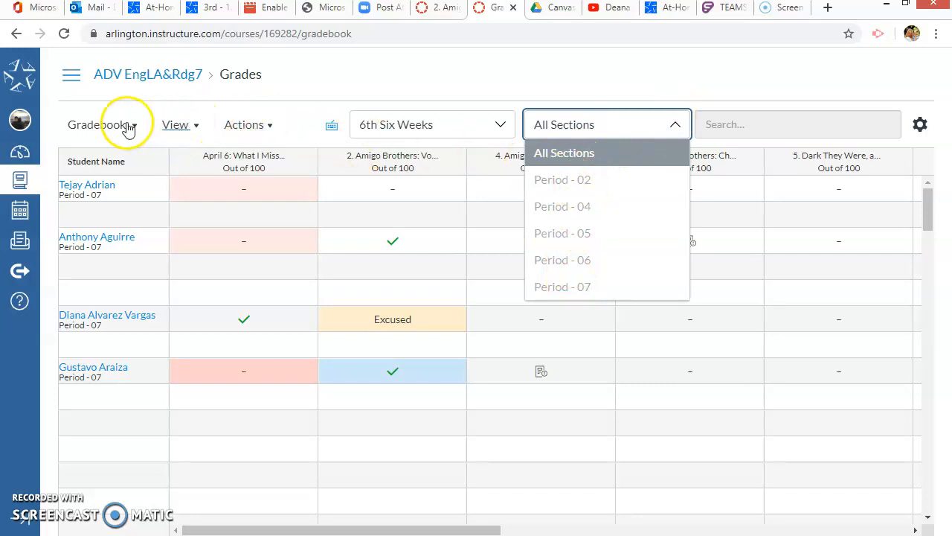
Review the gradebook's Arrange By and Filters view options and close them without choosing any
left_click(179, 125)
mouse_move(179, 171)
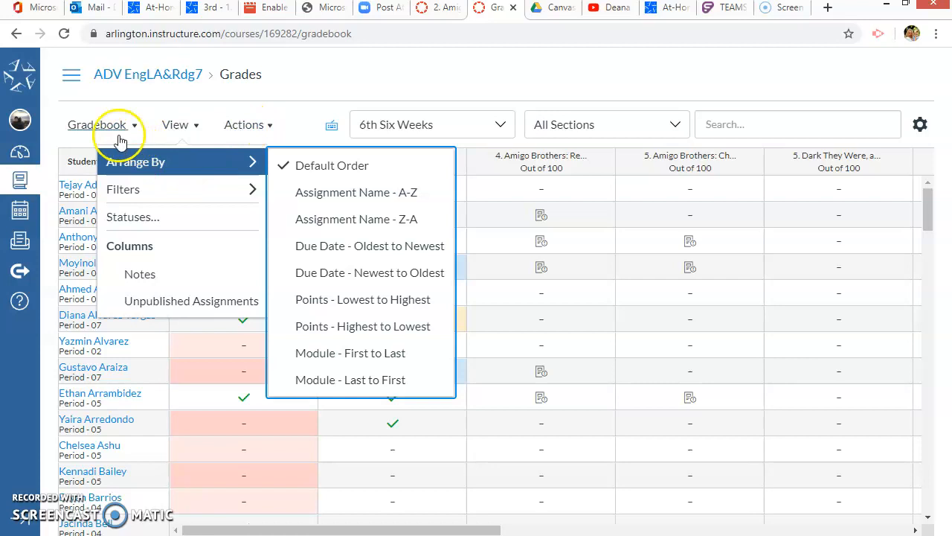
mouse_move(179, 189)
left_click(340, 243)
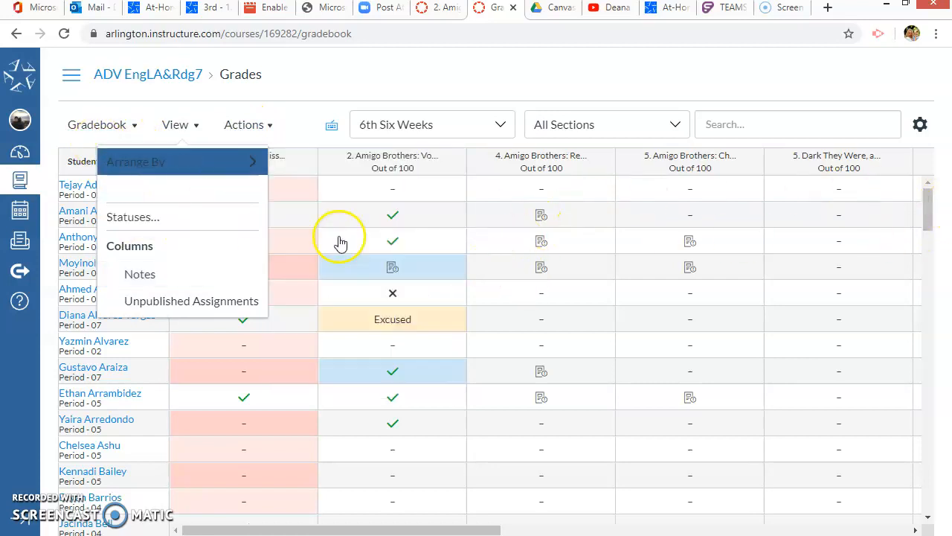